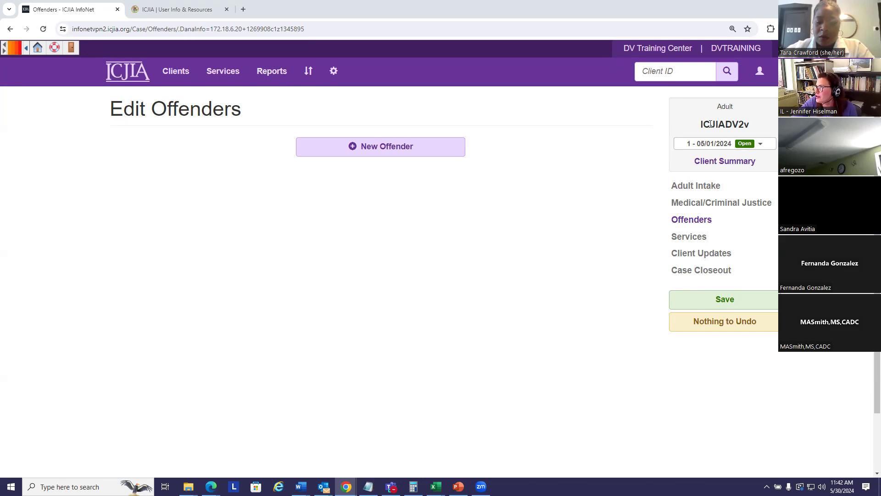
Add a new offender with age at victim intake 38, gender identity Male and race/ethnicity Hispanic/Latino.
click(694, 221)
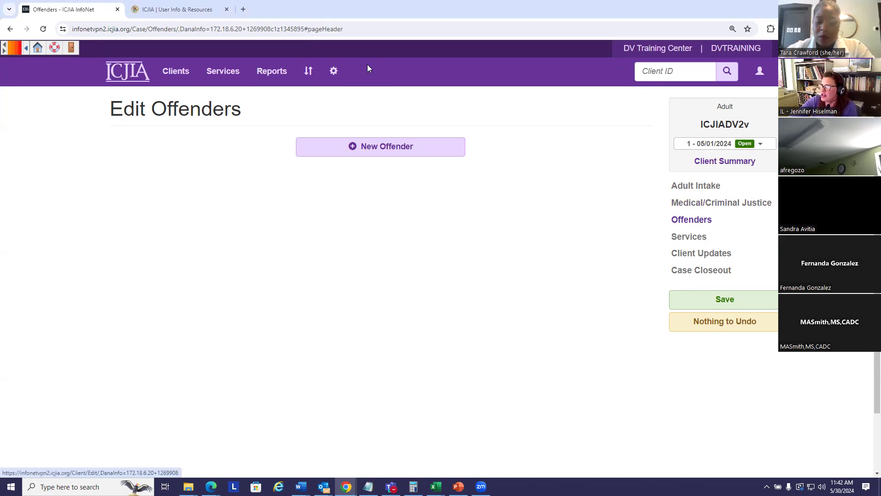
click(374, 147)
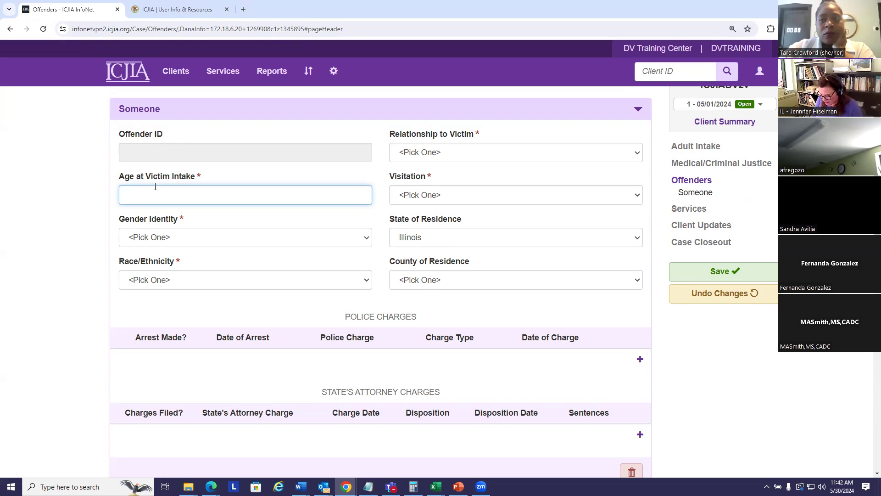
text(38)
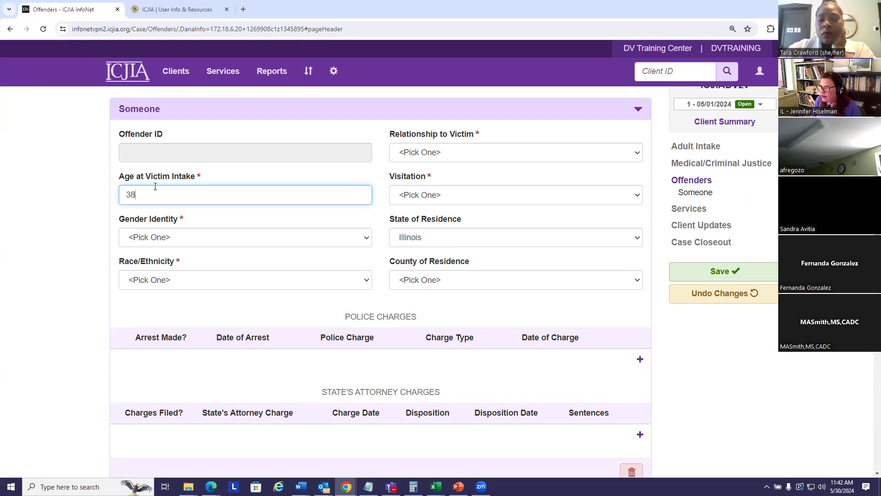
click(170, 237)
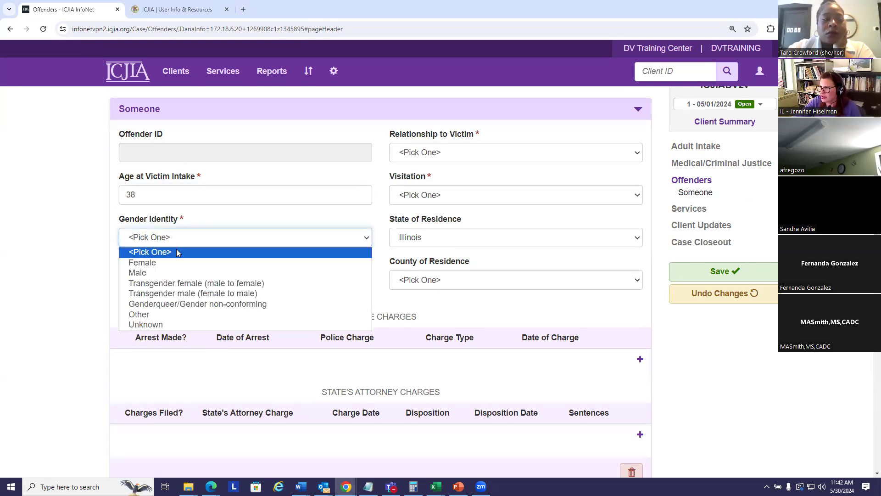
click(184, 272)
click(217, 279)
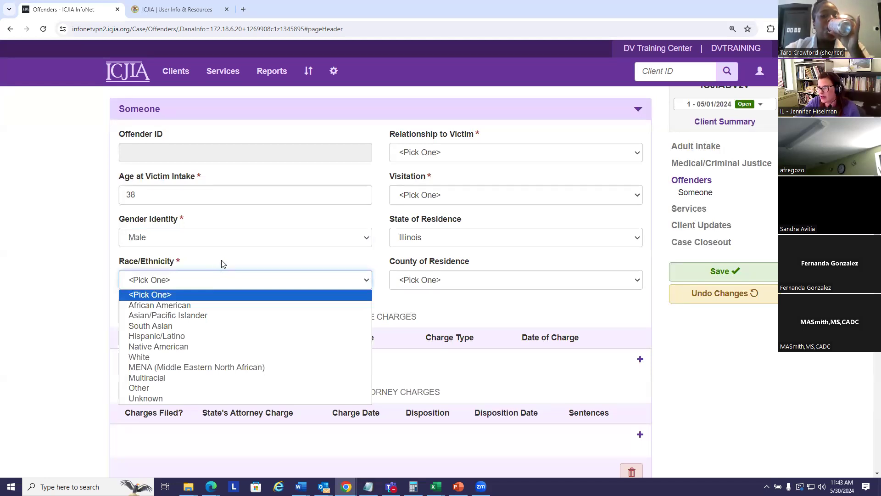
click(149, 338)
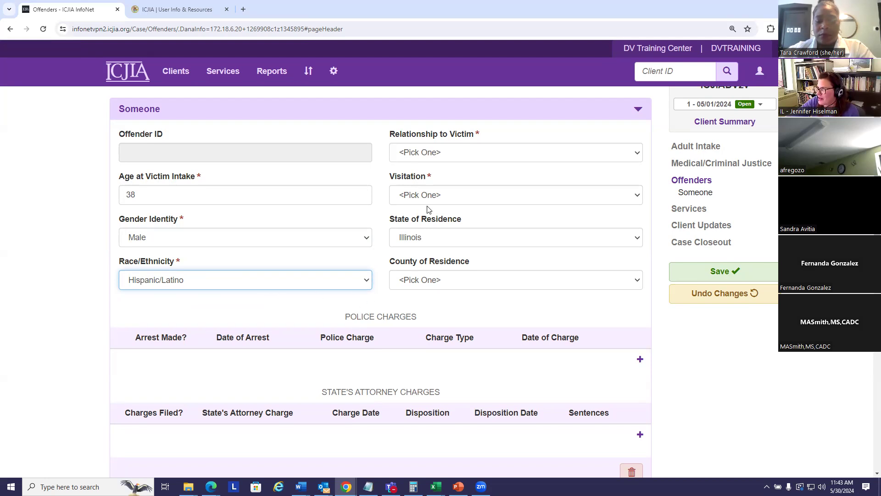
Set the offender's relationship to victim to Ex-Spouse and the visitation to Supervised Visitation.
click(448, 152)
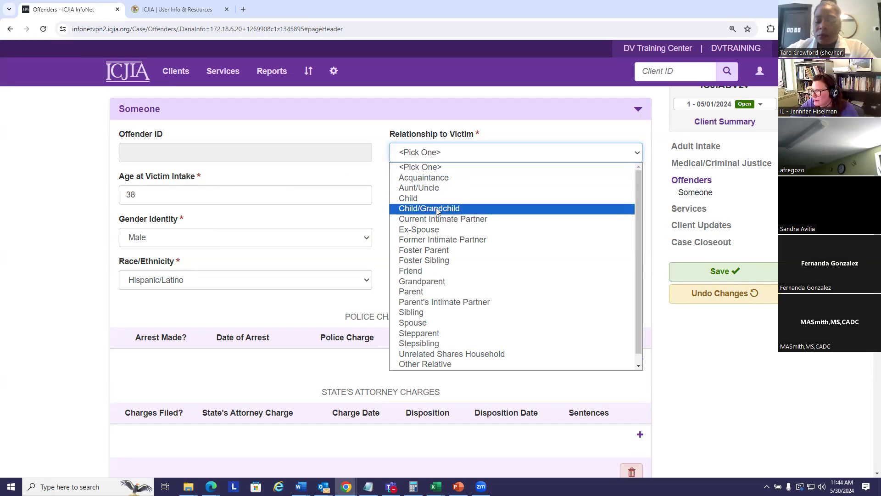
click(440, 230)
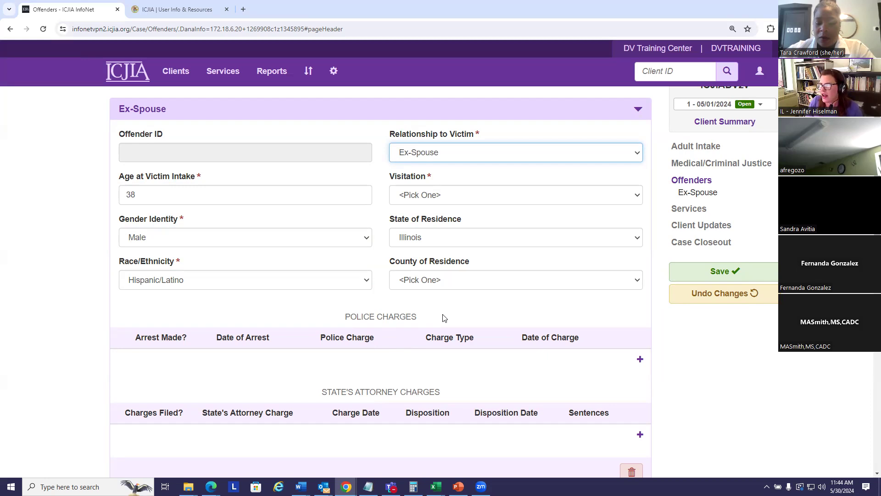
click(640, 154)
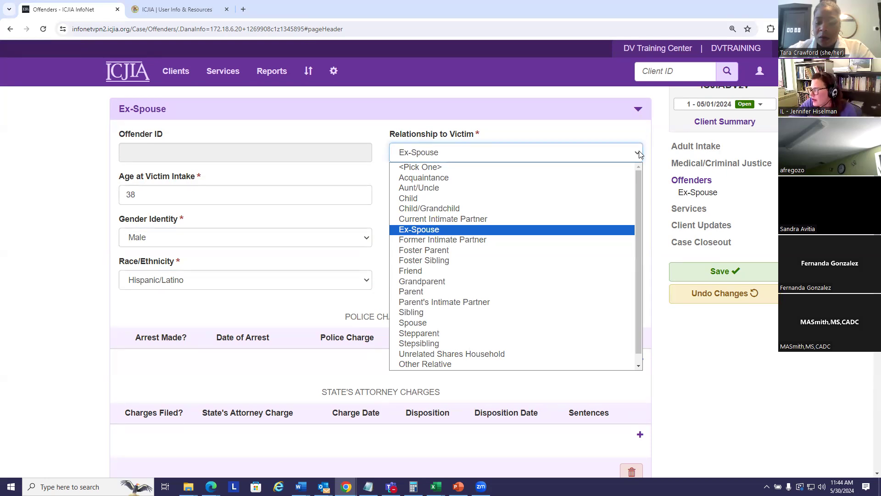
click(557, 230)
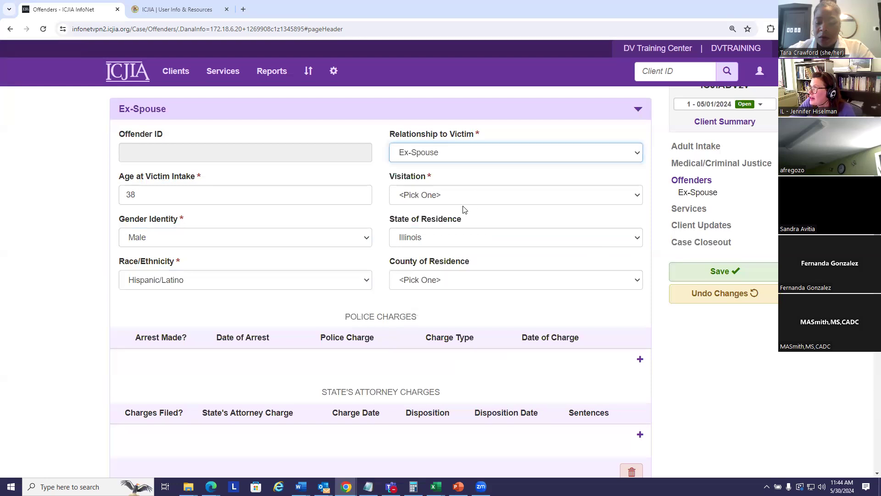
click(475, 198)
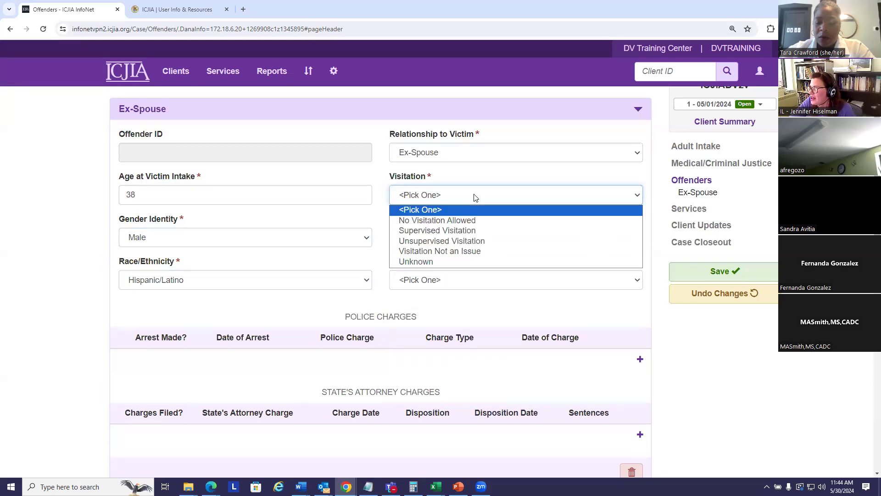
click(461, 230)
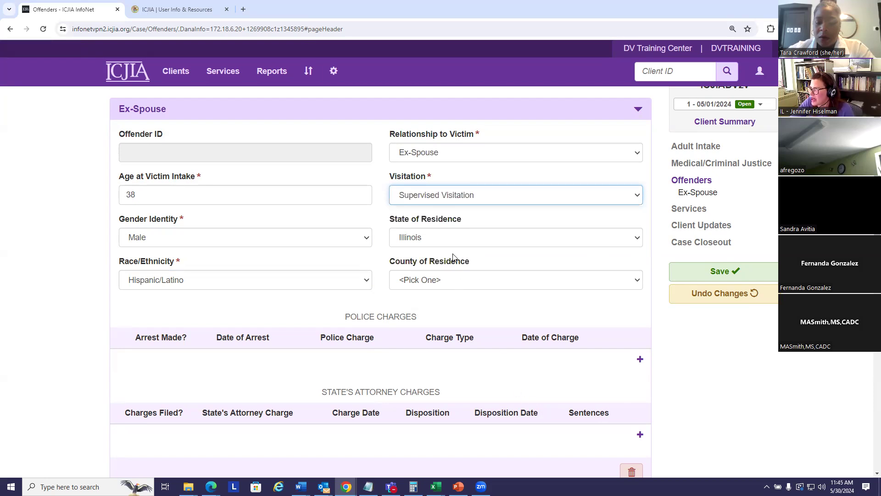
Set the offender's county of residence to De Kalb and save the offender record.
click(420, 286)
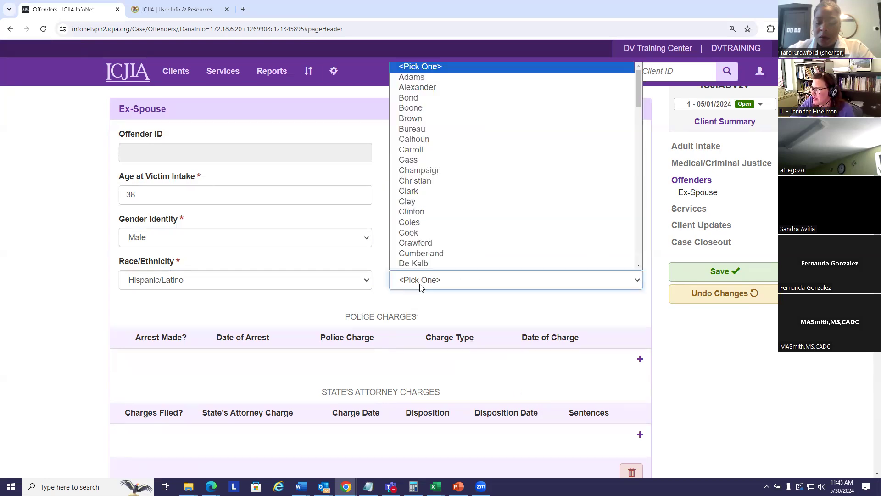
click(506, 263)
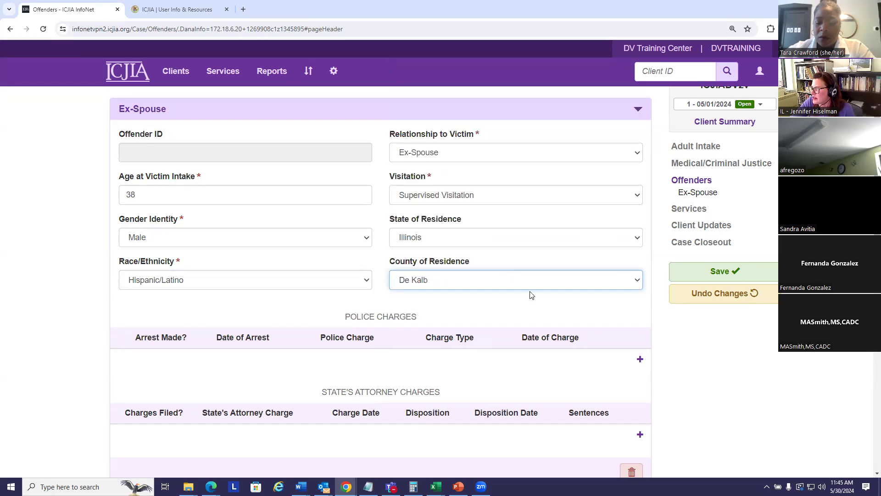
scroll(554, 303, down, 1)
scroll(554, 303, up, 3)
click(723, 310)
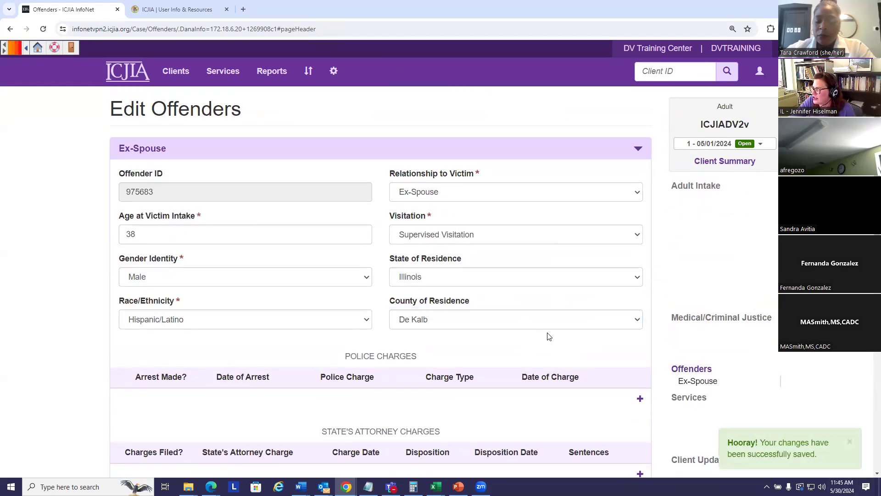
Add a police charge entry to the offender with Arrest Made set to Yes and the date of arrest 05/10/2024.
scroll(525, 334, down, 2)
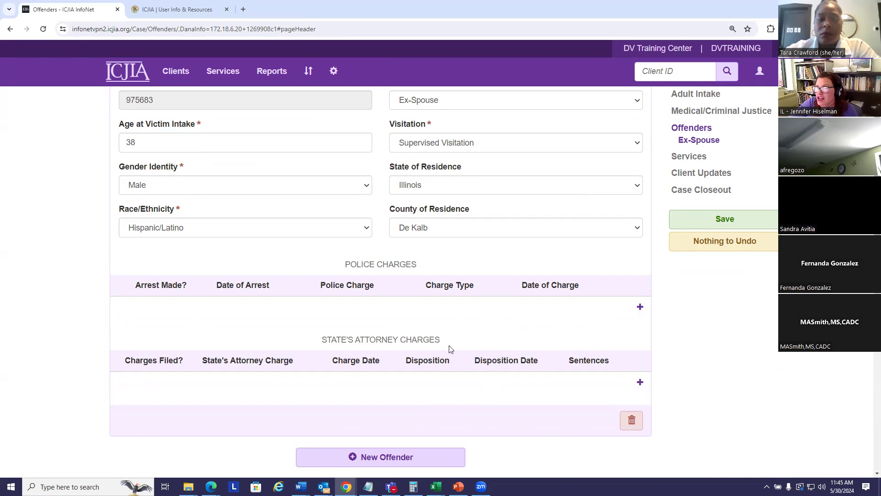
click(640, 307)
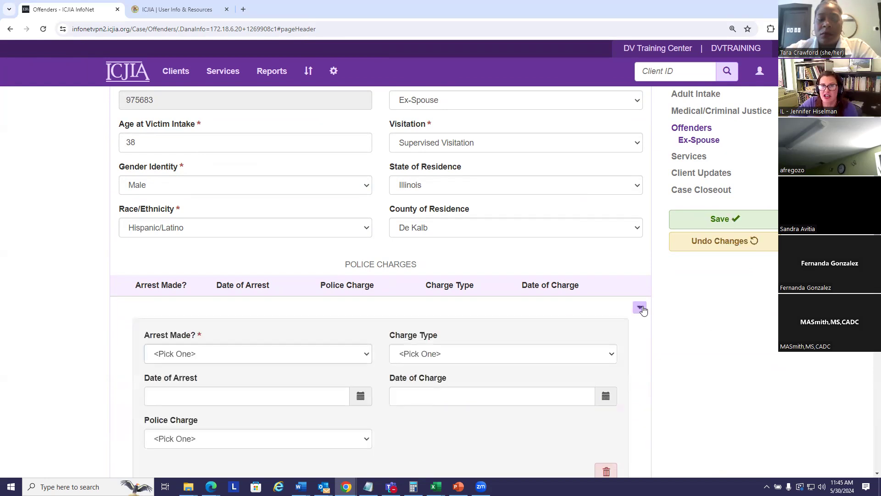
scroll(693, 321, down, 3)
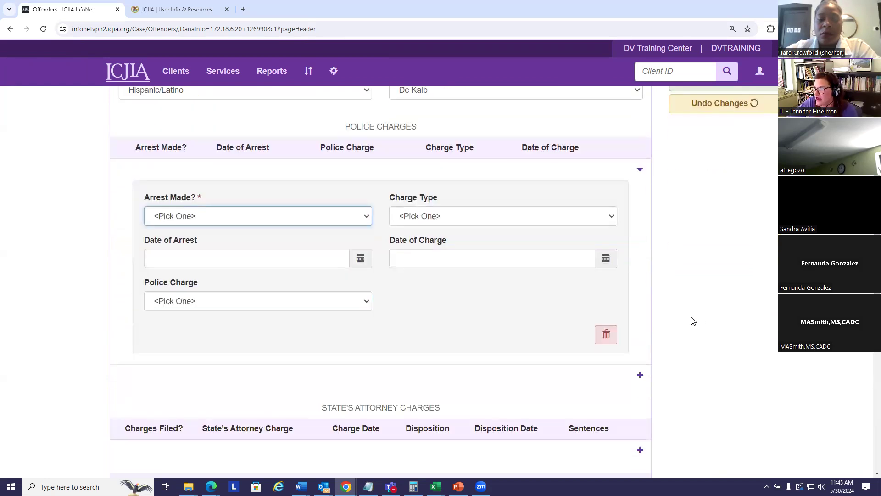
click(367, 219)
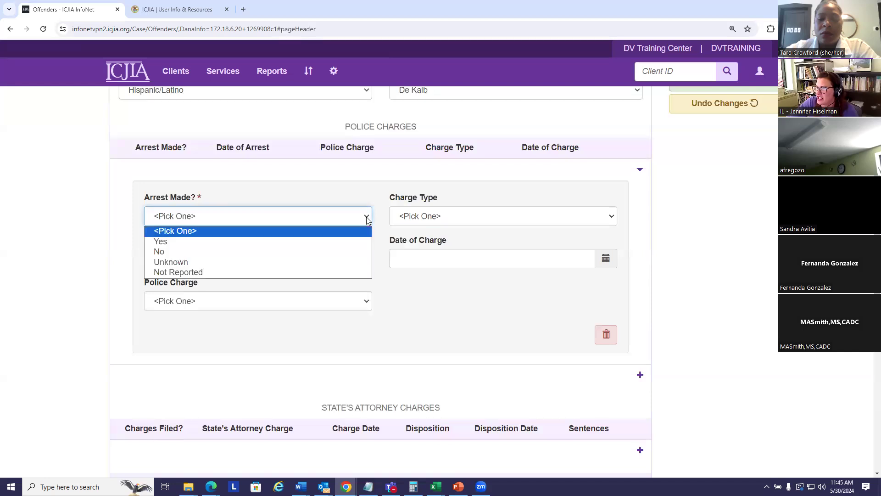
click(282, 242)
click(202, 258)
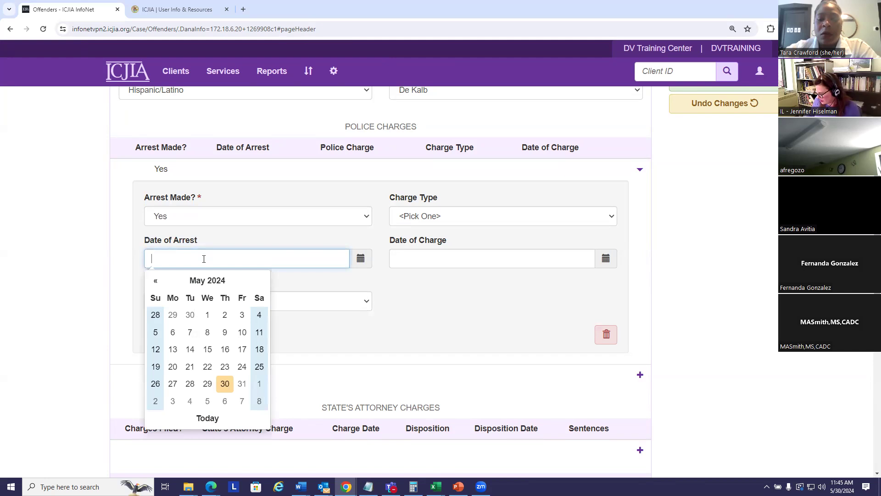
text(5/10/274)
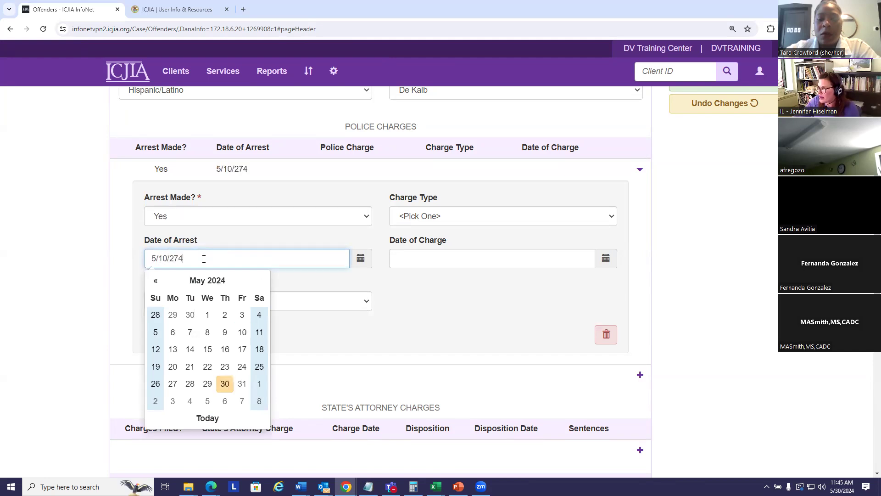
click(412, 315)
click(230, 257)
drag(230, 257, 177, 258)
key(BackSpace)
text(024)
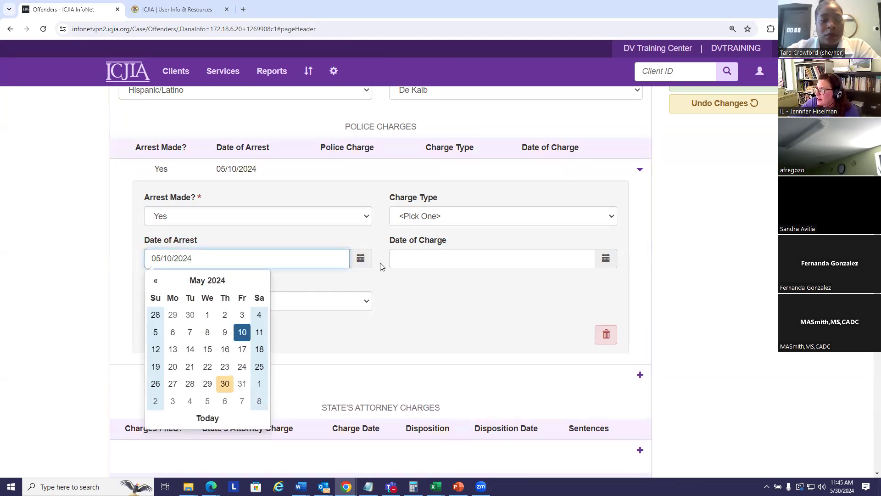
click(391, 265)
Examine the color-coded groups of available police charges for the new charge entry.
scroll(399, 287, down, 2)
click(359, 228)
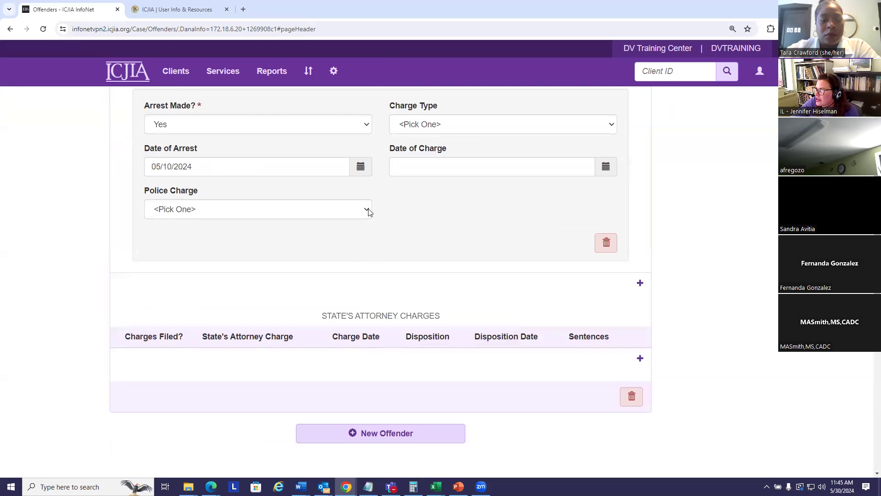
click(367, 211)
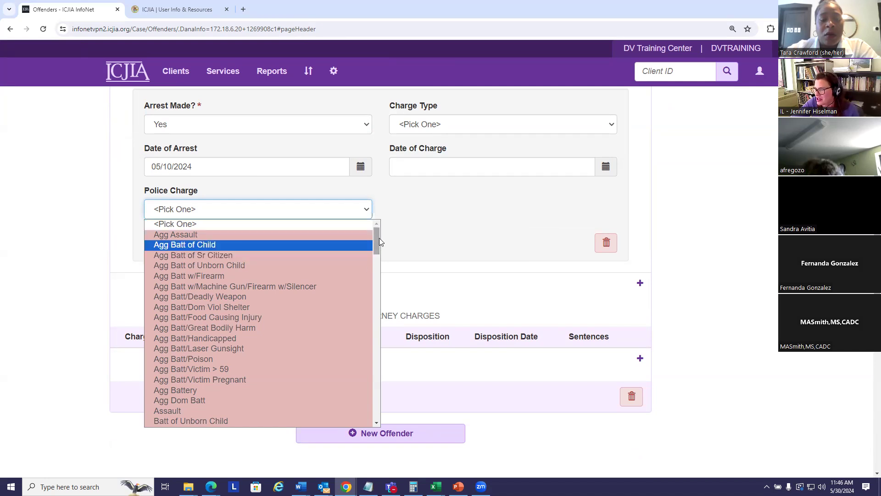
drag(379, 238, 379, 247)
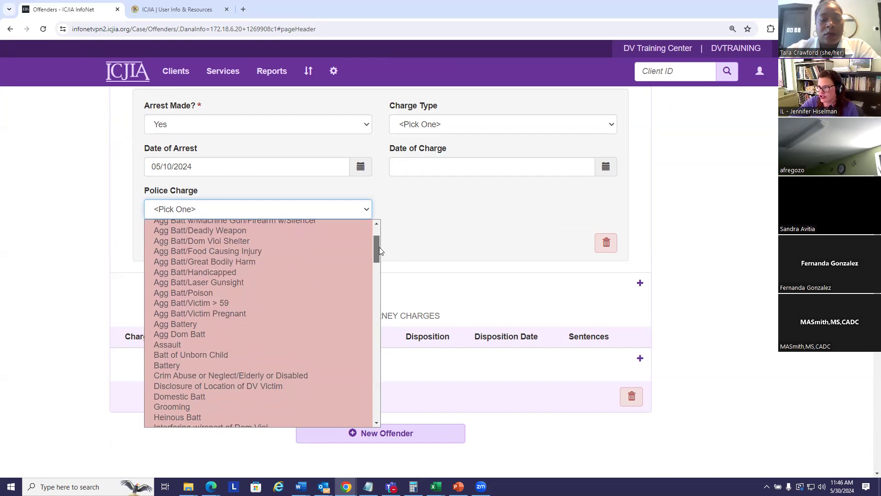
drag(379, 247, 378, 256)
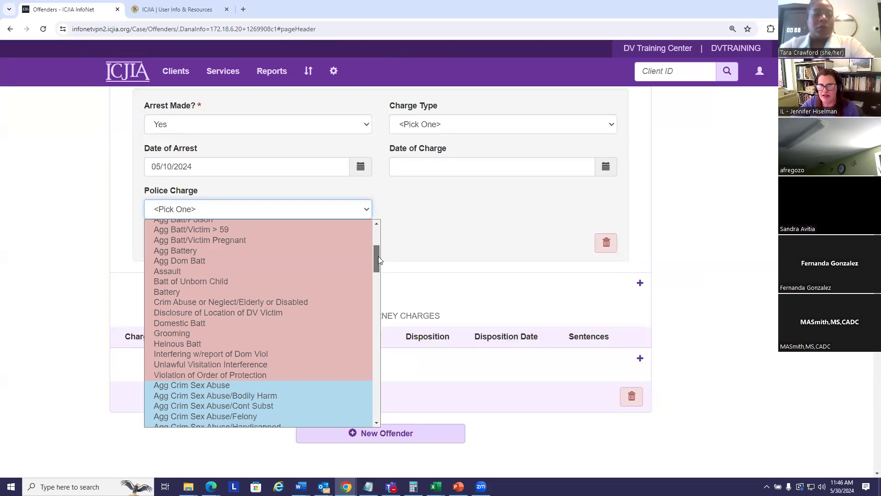
drag(378, 256, 378, 238)
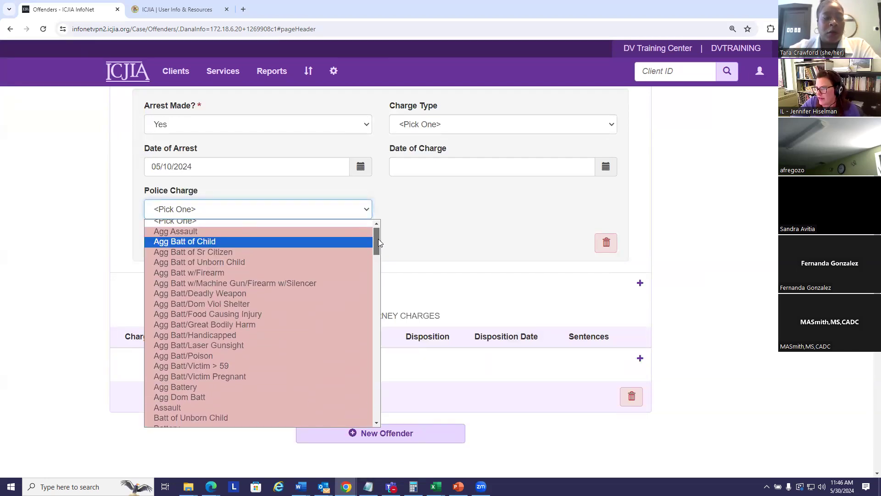
drag(378, 239, 378, 278)
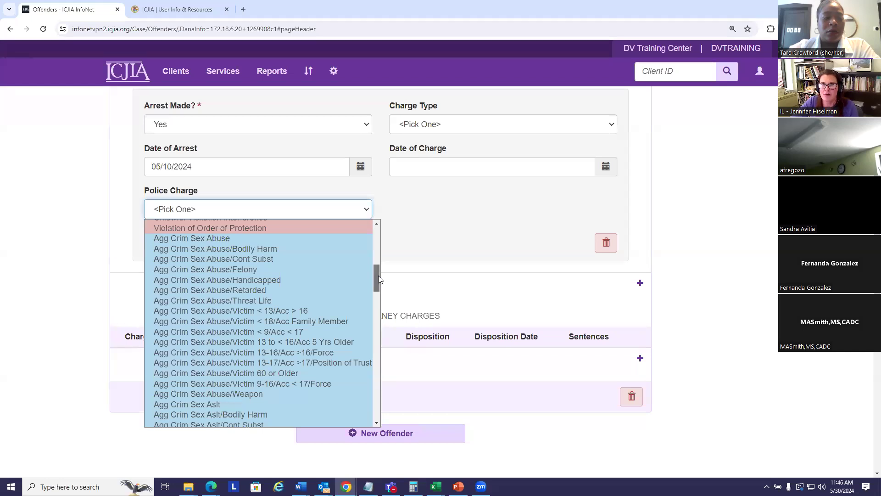
drag(378, 277, 375, 363)
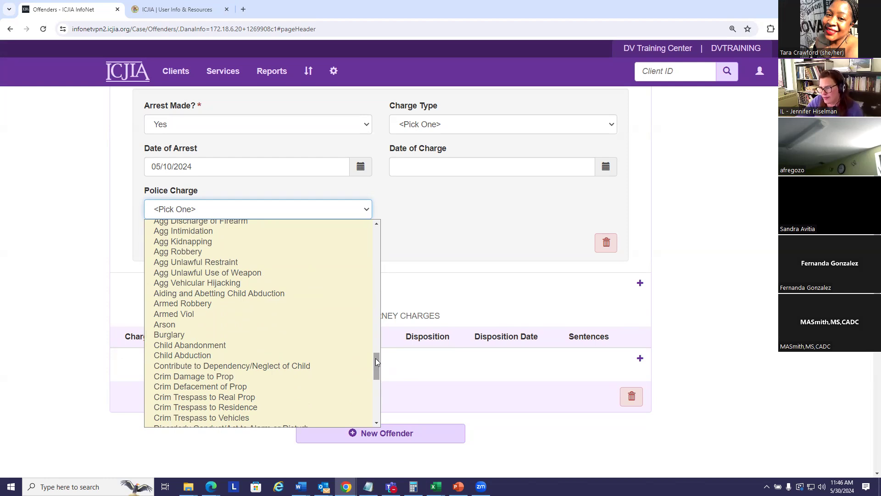
drag(375, 357, 376, 242)
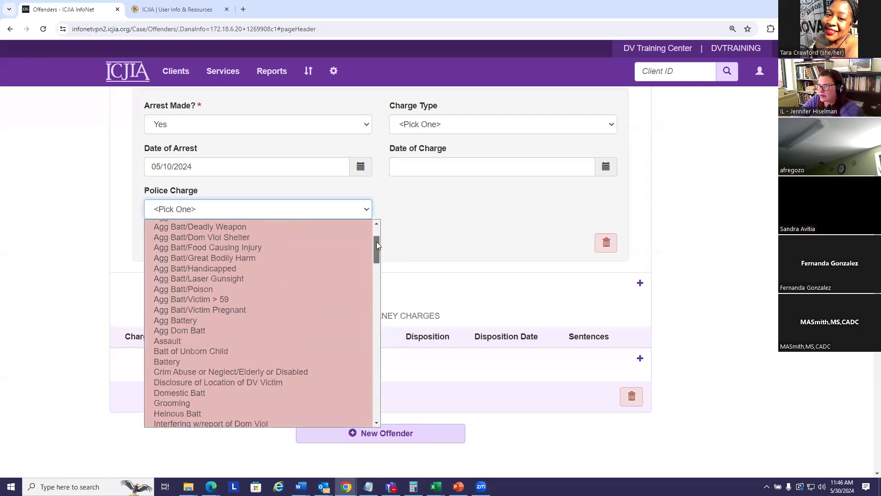
drag(375, 243, 380, 363)
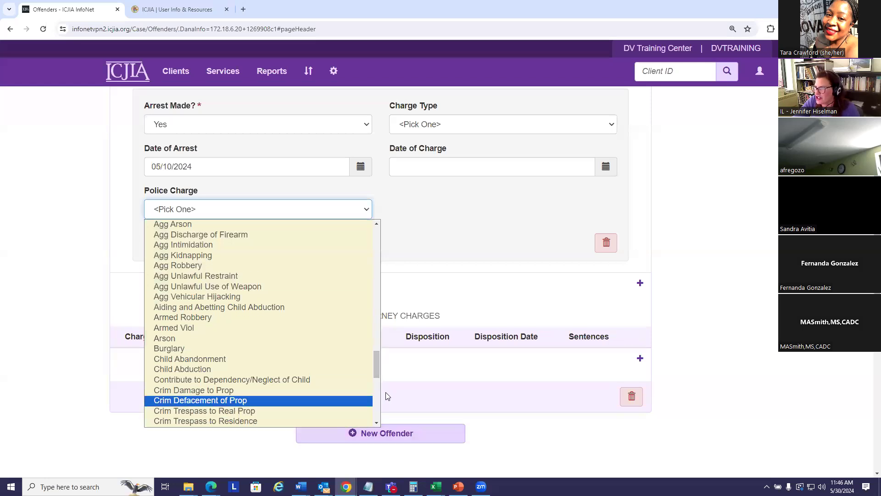
drag(376, 365, 375, 395)
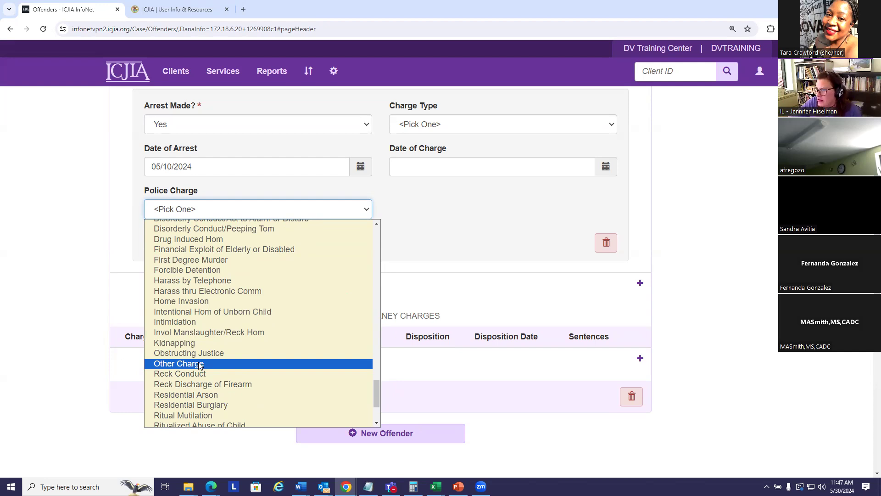
Set the police charge of the arrest entry to Agg Batt/Deadly Weapon.
drag(376, 393, 385, 231)
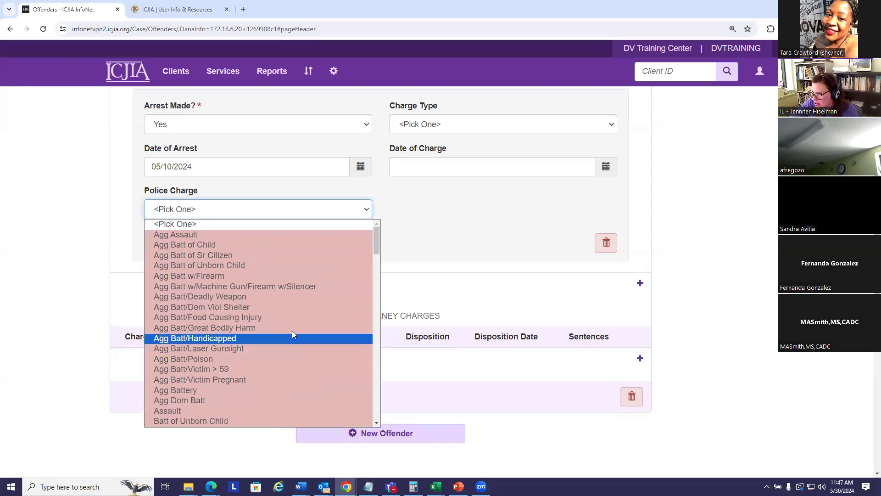
click(225, 297)
Set the police charge's type to Felony and its date of charge to 05/03/2024.
scroll(525, 245, up, 3)
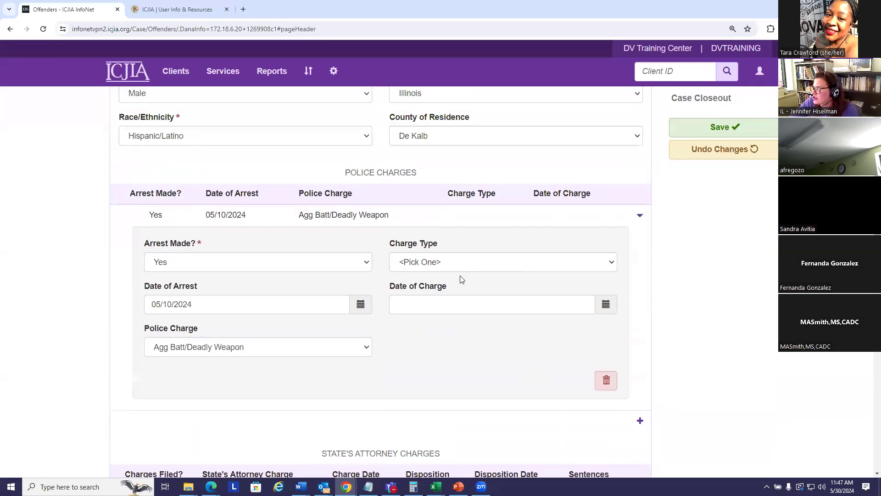
click(561, 263)
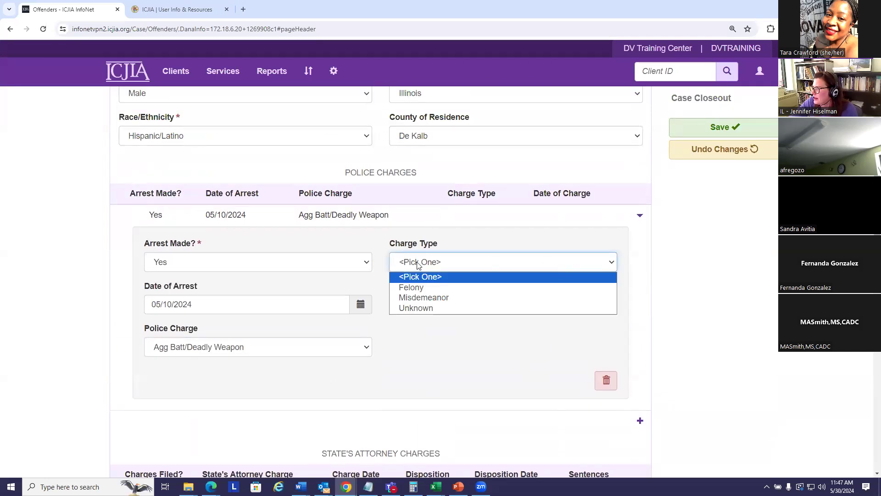
click(430, 288)
click(461, 306)
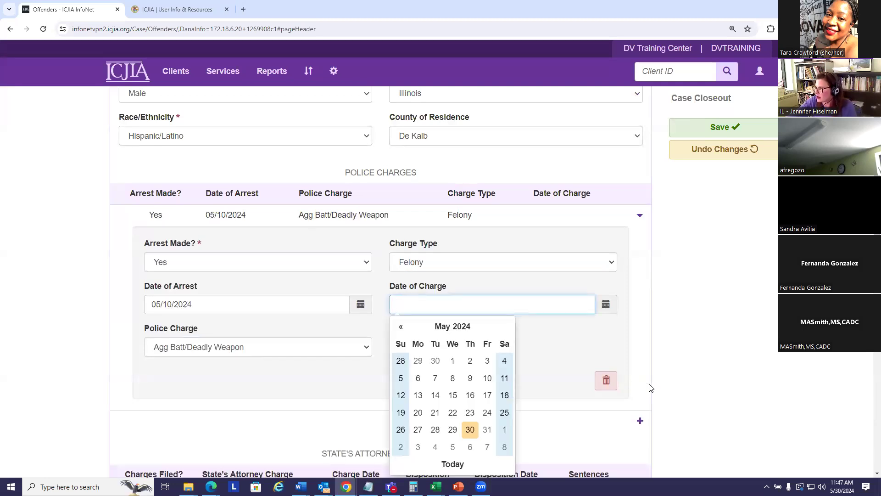
click(606, 307)
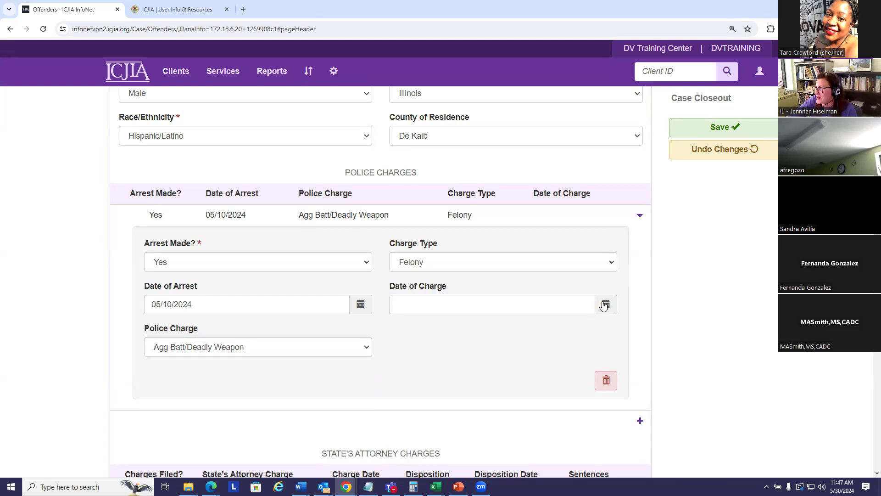
click(604, 306)
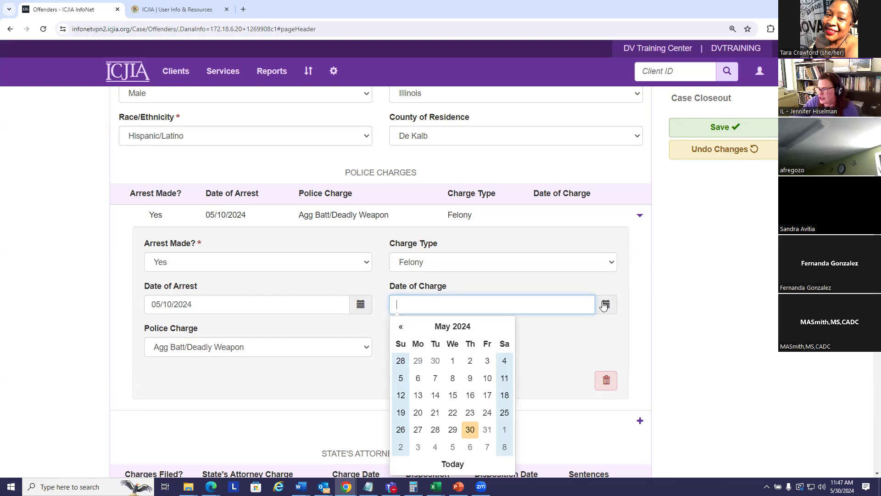
click(487, 361)
Add a State's Attorney charge entry to the offender with Charges Filed set to Yes.
scroll(484, 350, down, 3)
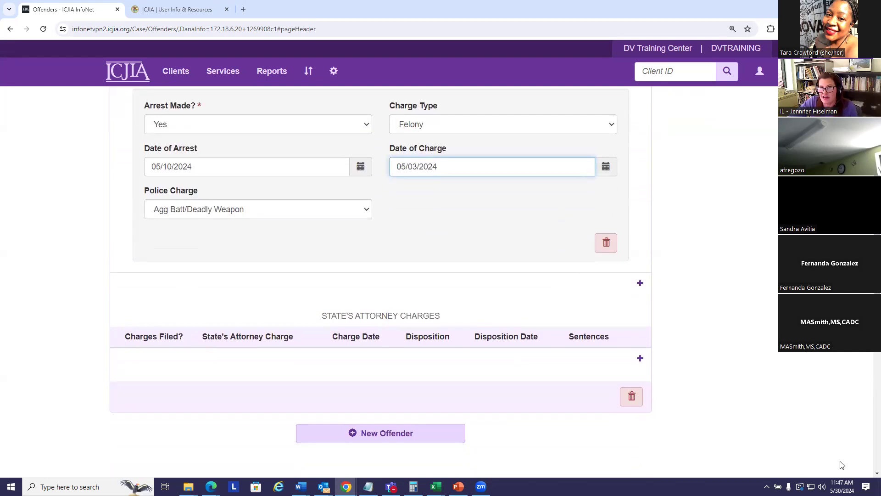
click(642, 359)
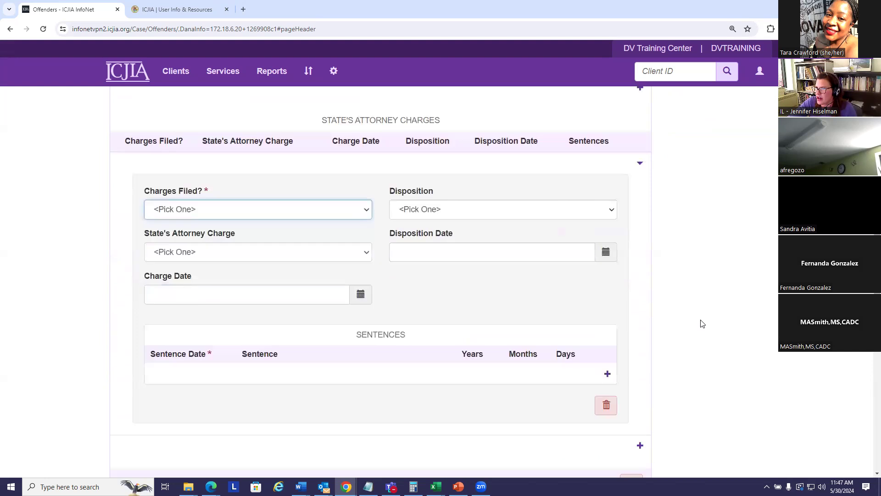
click(370, 178)
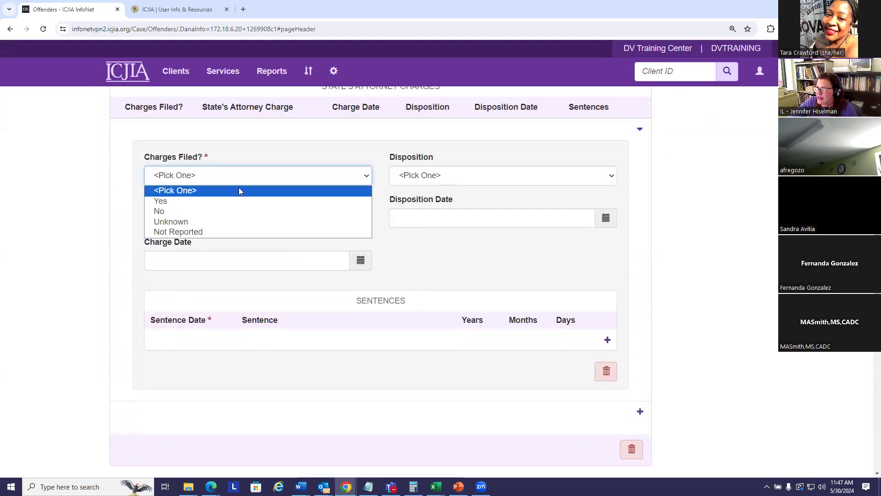
click(229, 206)
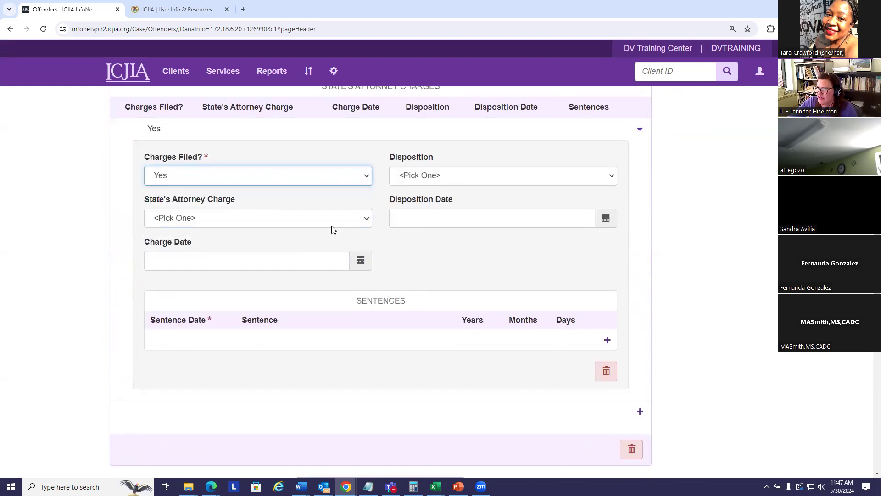
Set the State's Attorney charge to Domestic Batt with the charge date 05/17/2024.
click(368, 219)
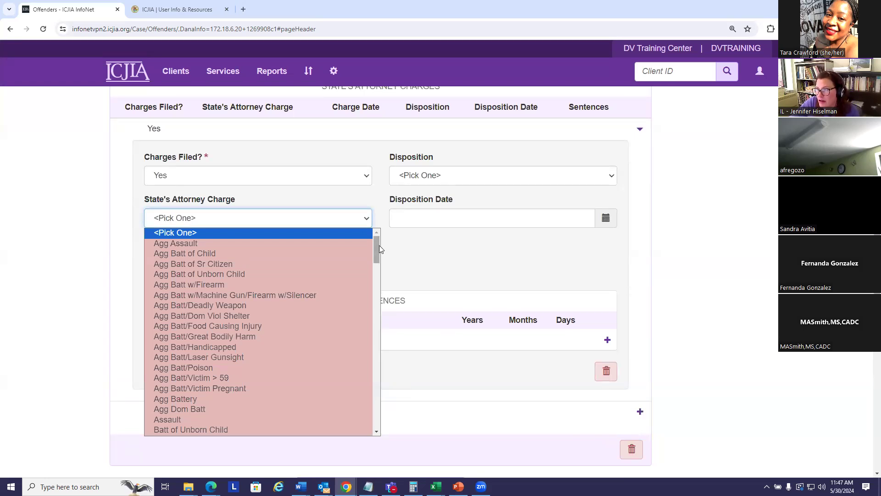
mouse_move(379, 246)
mouse_down()
mouse_move(376, 285)
mouse_move(381, 242)
mouse_move(381, 262)
mouse_up()
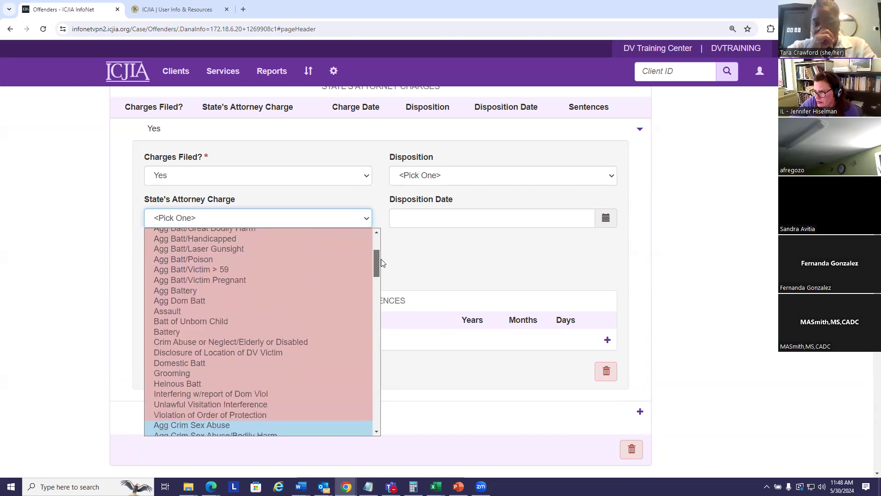
click(212, 363)
click(287, 266)
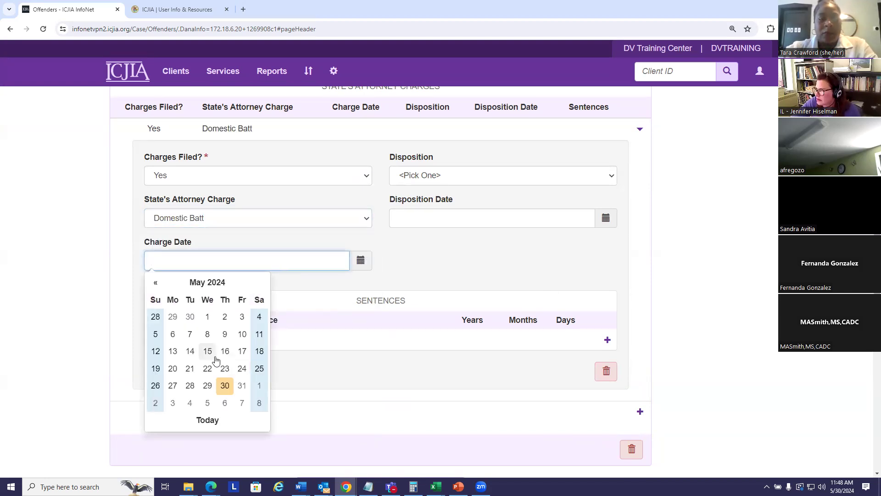
click(242, 352)
Set the Domestic Batt charge's disposition to Charges Dropped with the disposition date 05/30/2024.
scroll(639, 278, up, 1)
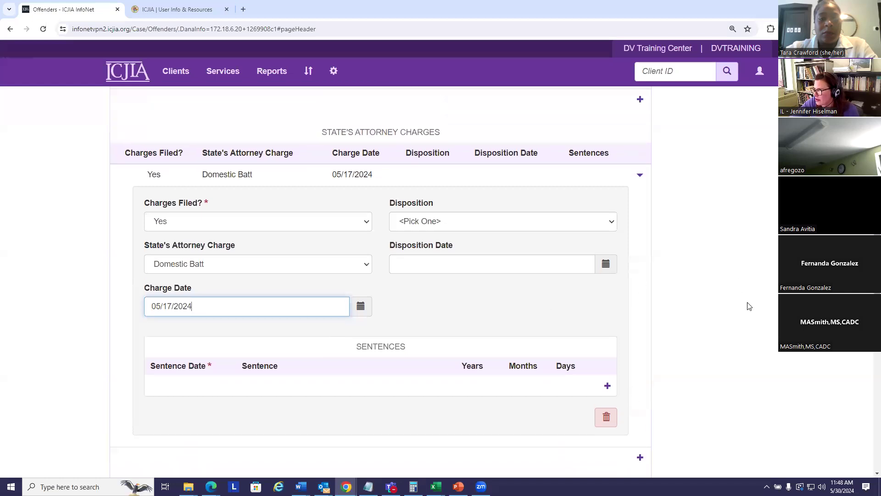
click(612, 222)
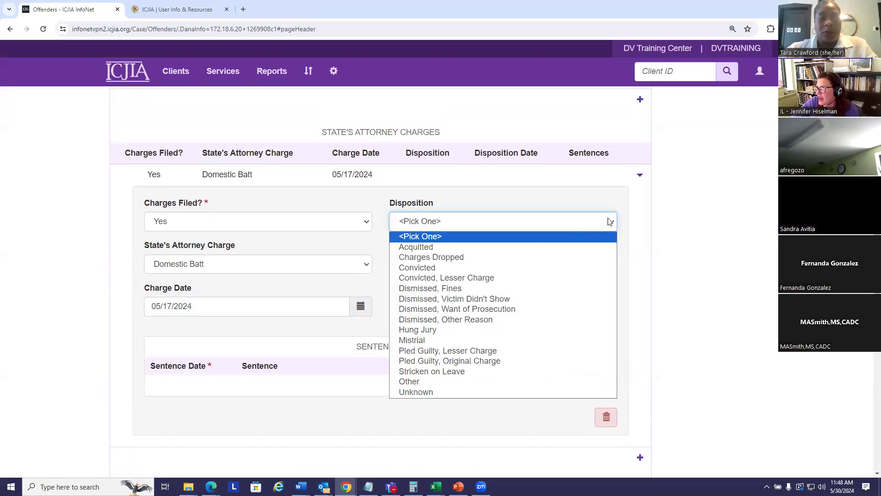
click(458, 257)
click(431, 263)
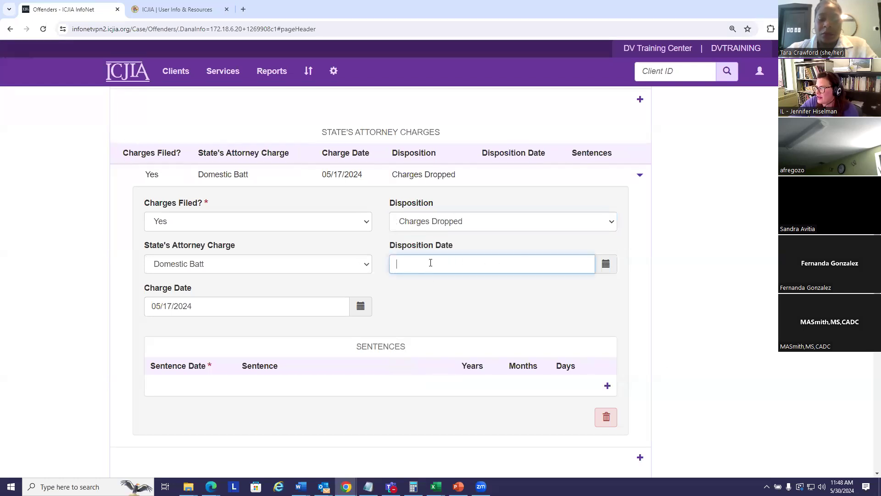
click(470, 389)
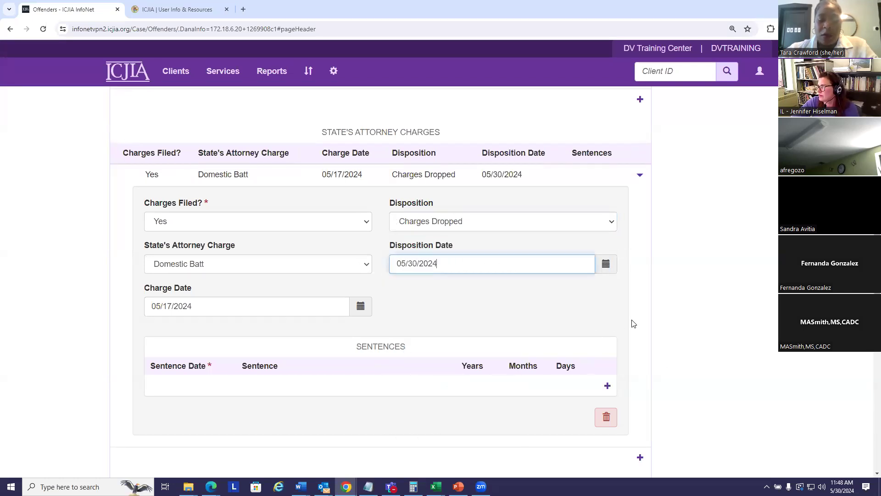
Change the disposition of the Domestic Batt charge to Pled Guilty, Original Charge.
scroll(633, 323, down, 1)
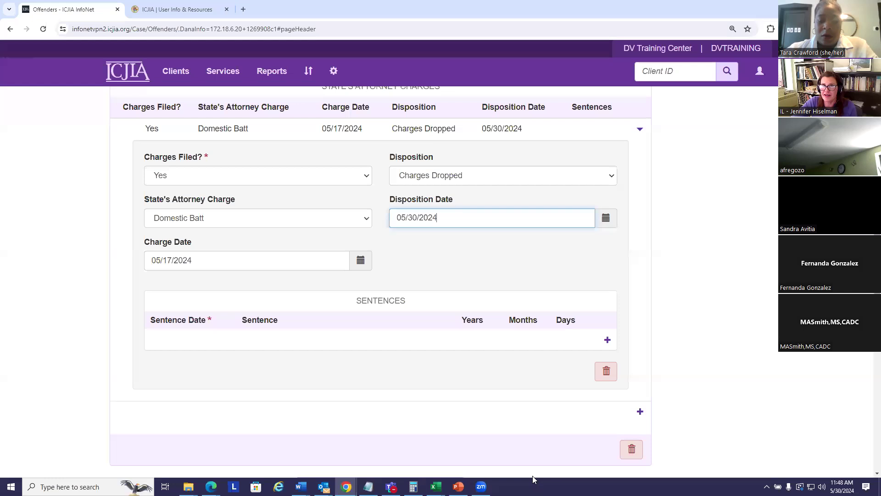
click(609, 179)
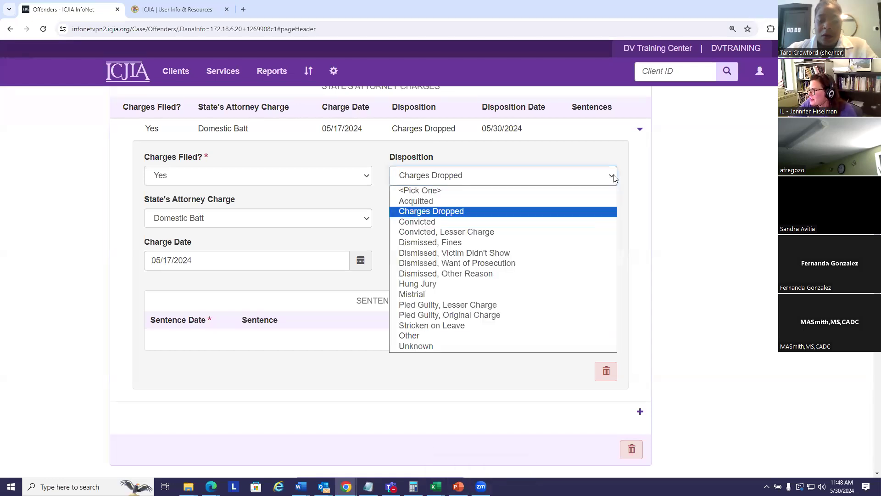
click(465, 314)
Add a Mandated Counseling sentence dated 05/30/2024 to the Domestic Batt charge, lasting 0 years, 6 months and 0 days.
scroll(587, 279, down, 2)
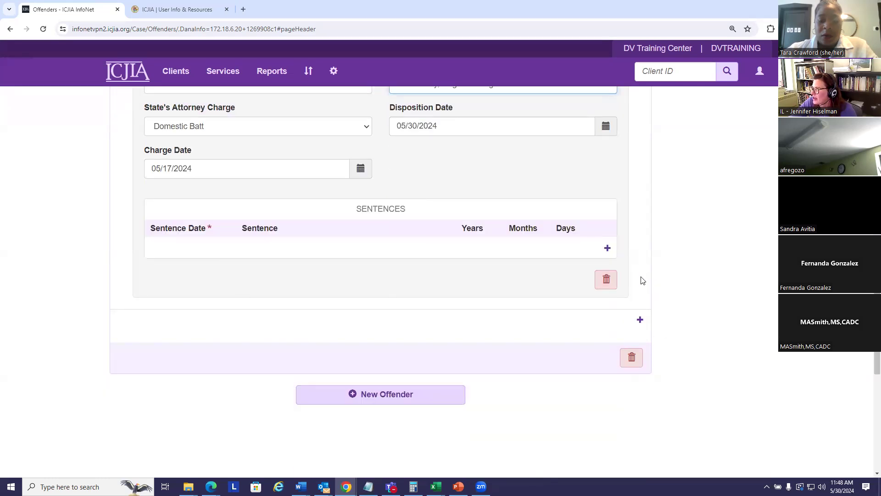
click(608, 249)
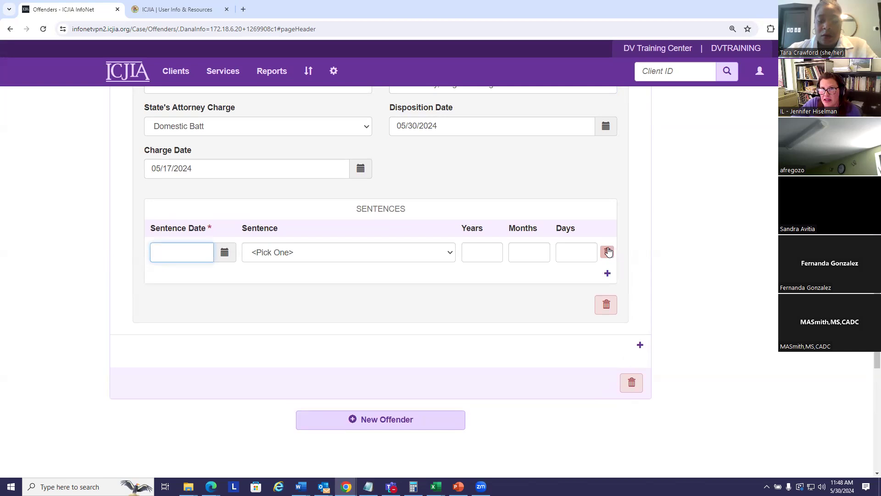
click(186, 254)
click(231, 376)
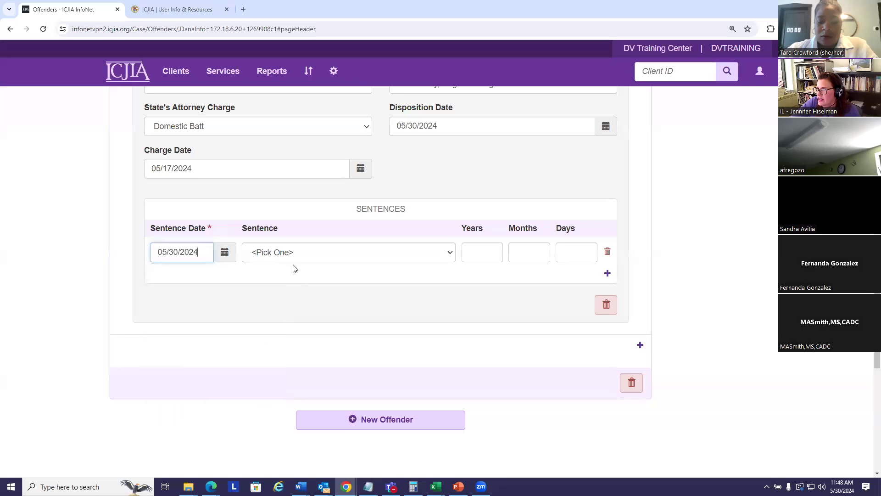
click(296, 255)
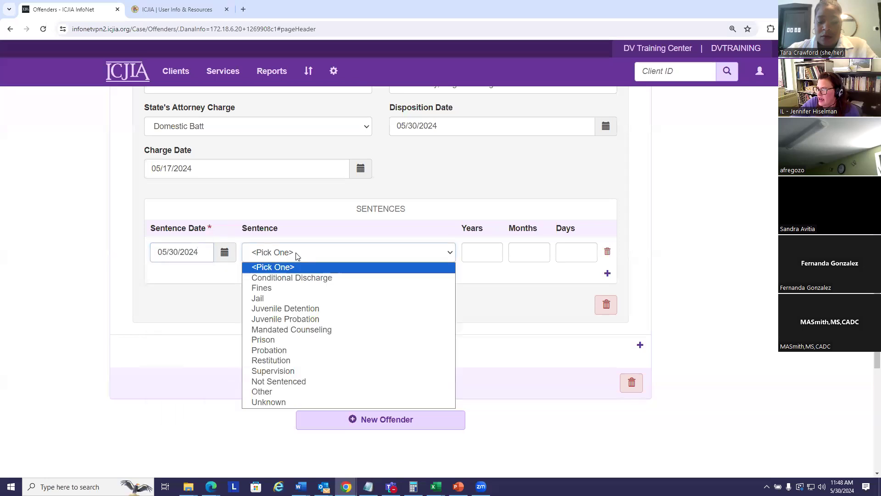
click(292, 330)
click(487, 253)
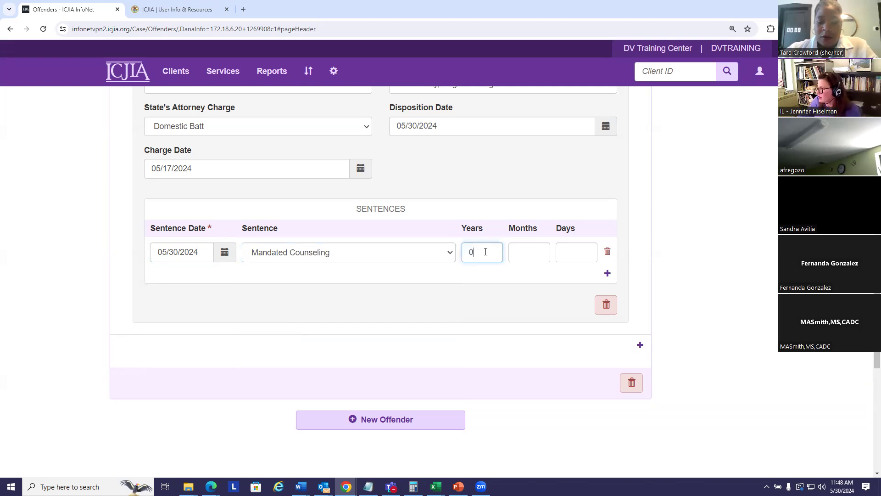
text(0)
click(518, 256)
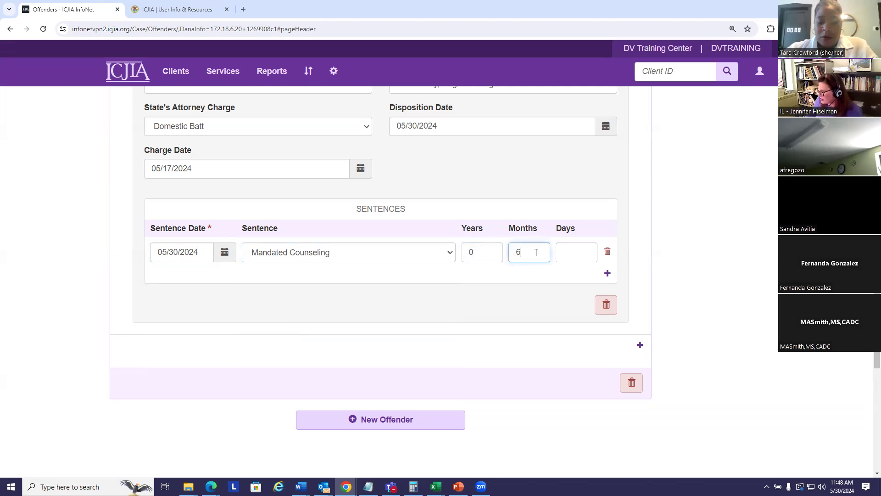
click(570, 254)
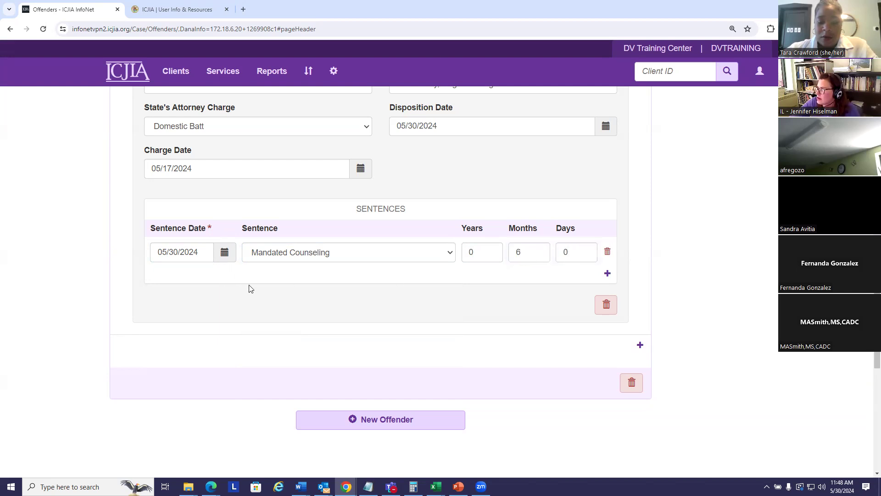
Add a second sentence dated 05/30/2024 for Probation, lasting 5 years, 0 months and 0 days.
click(608, 273)
click(224, 278)
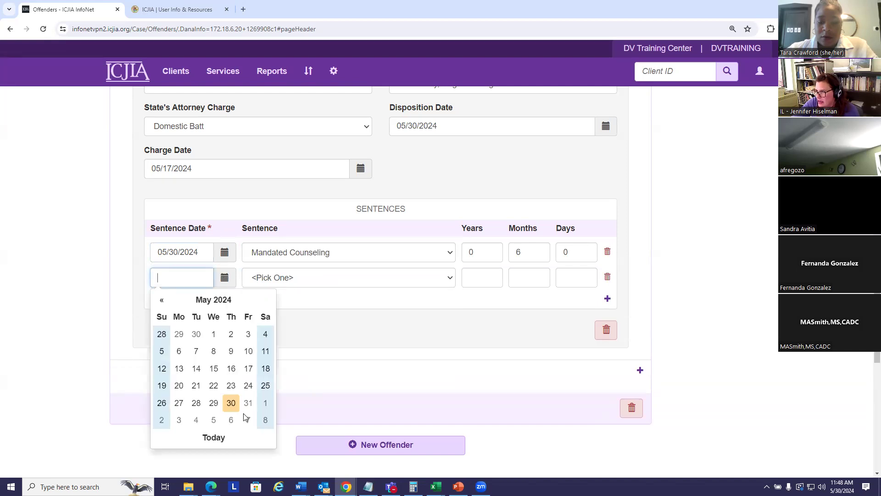
click(230, 403)
click(290, 280)
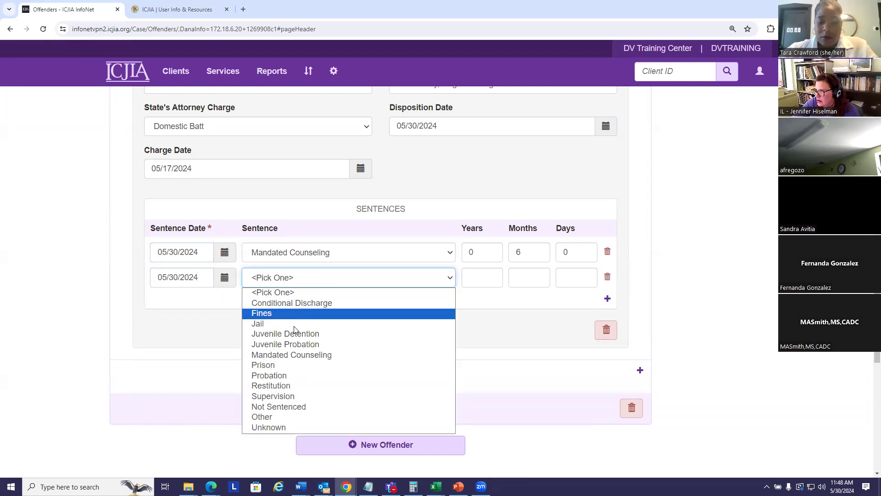
click(269, 376)
click(468, 284)
text(5)
click(517, 282)
text(0)
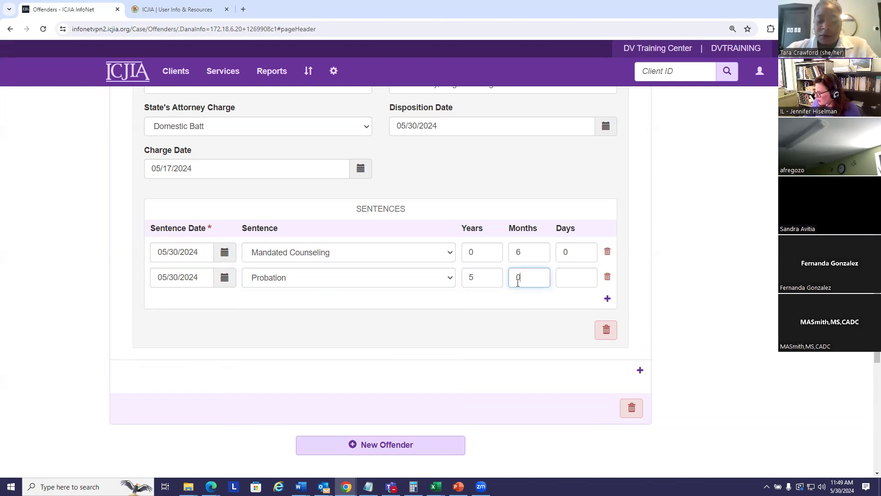
text(0)
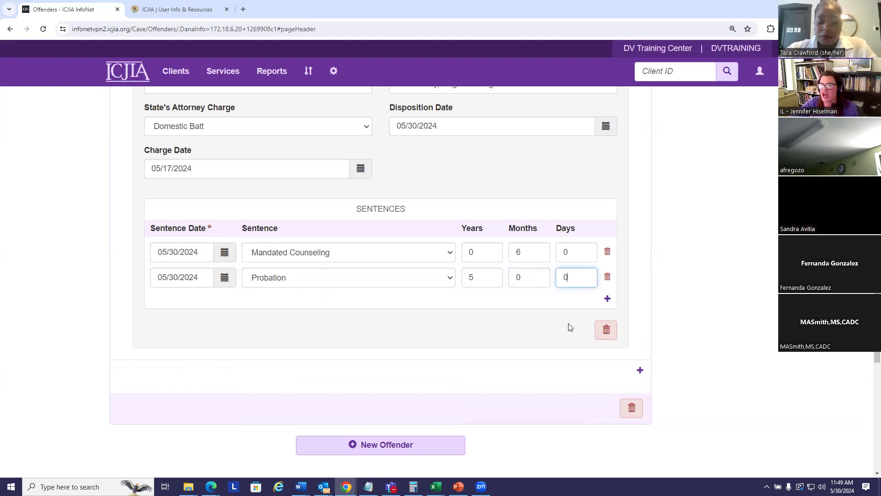
Save the offender record and review its police and State's Attorney charge entries.
scroll(676, 320, up, 10)
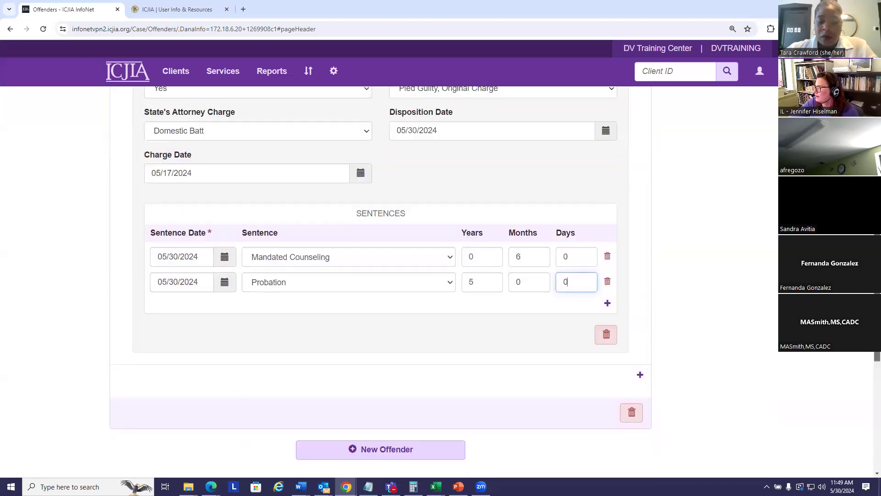
click(693, 311)
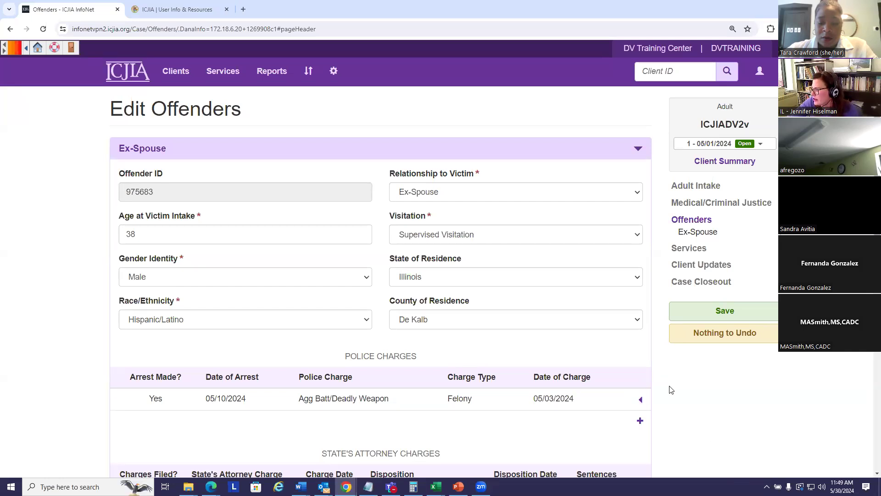
scroll(670, 388, down, 3)
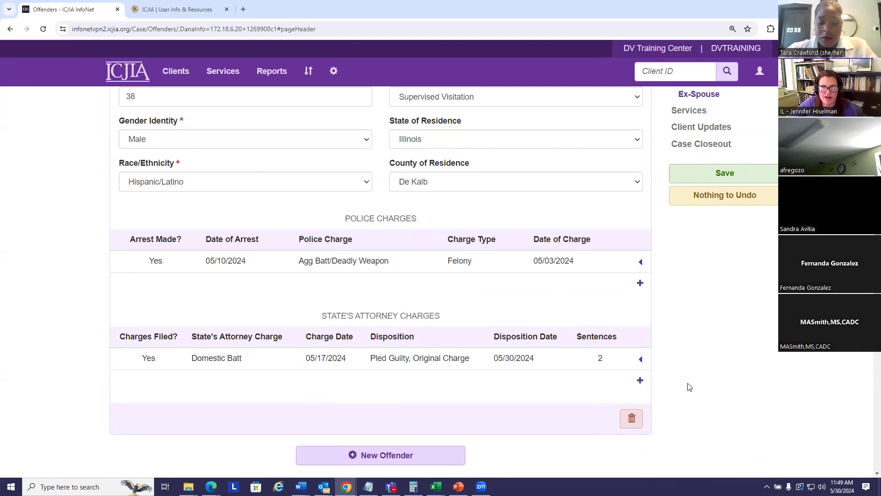
scroll(705, 385, up, 1)
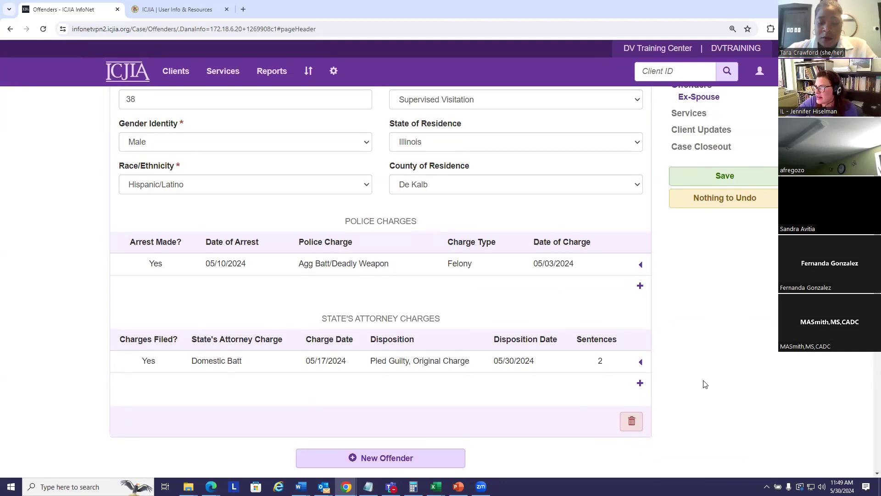
scroll(705, 384, up, 3)
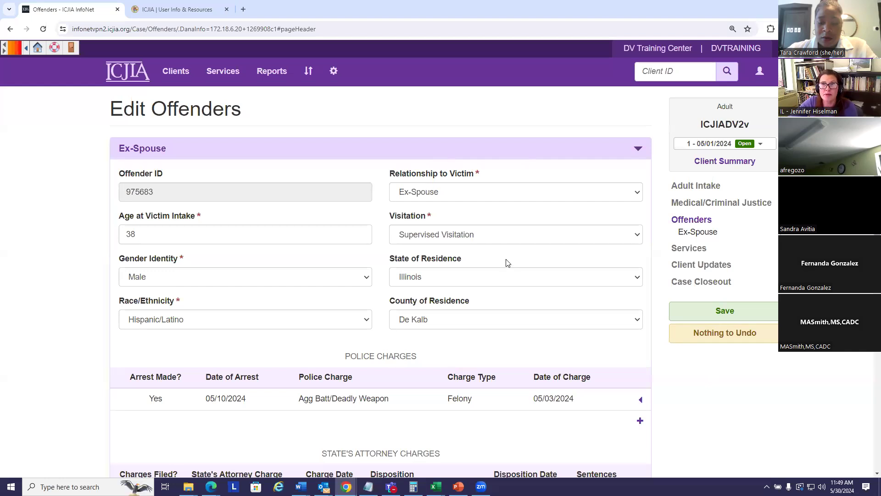